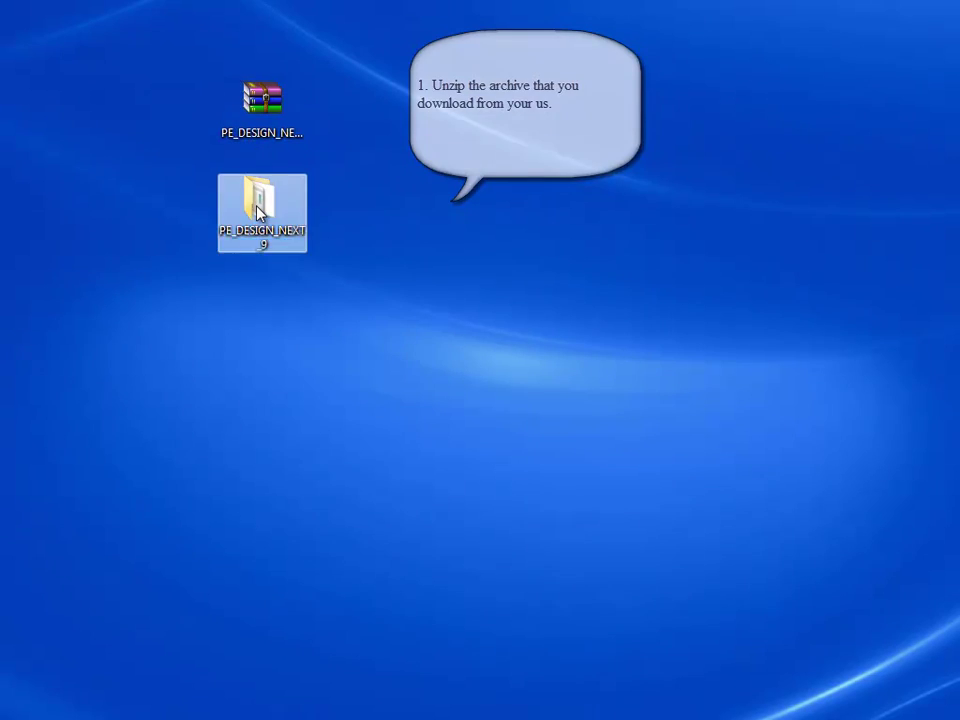
# Launch 1.Setup from the extracted PE_DESIGN_NEXT_9 folder and choose English (United States) as the installation language
pyautogui.moveTo(278, 372); pyautogui.dragTo(304, 312)
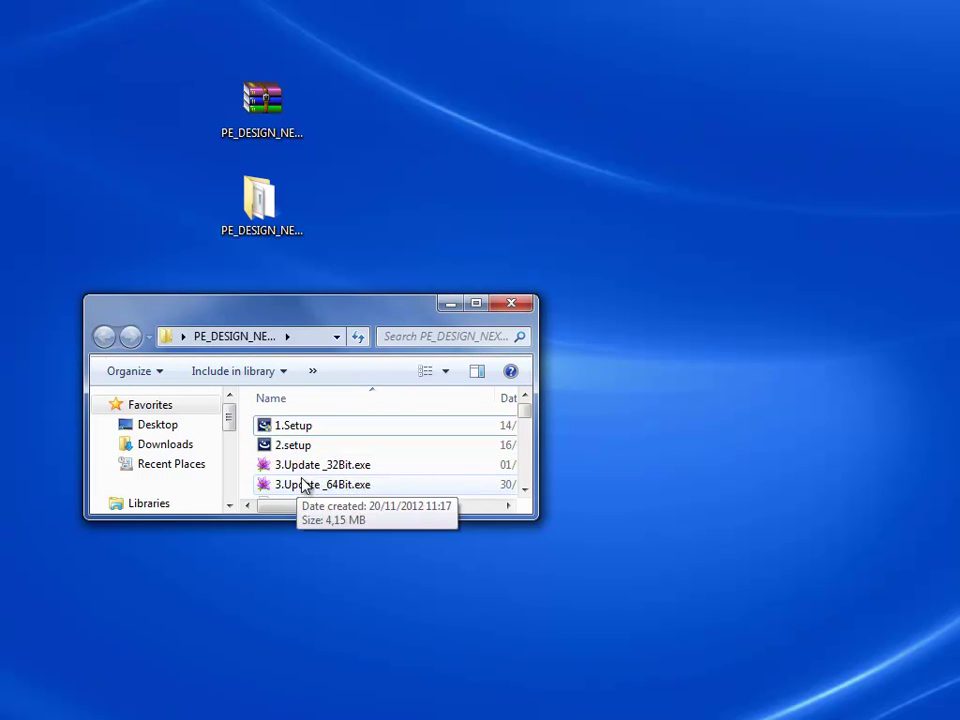
pyautogui.click(293, 430)
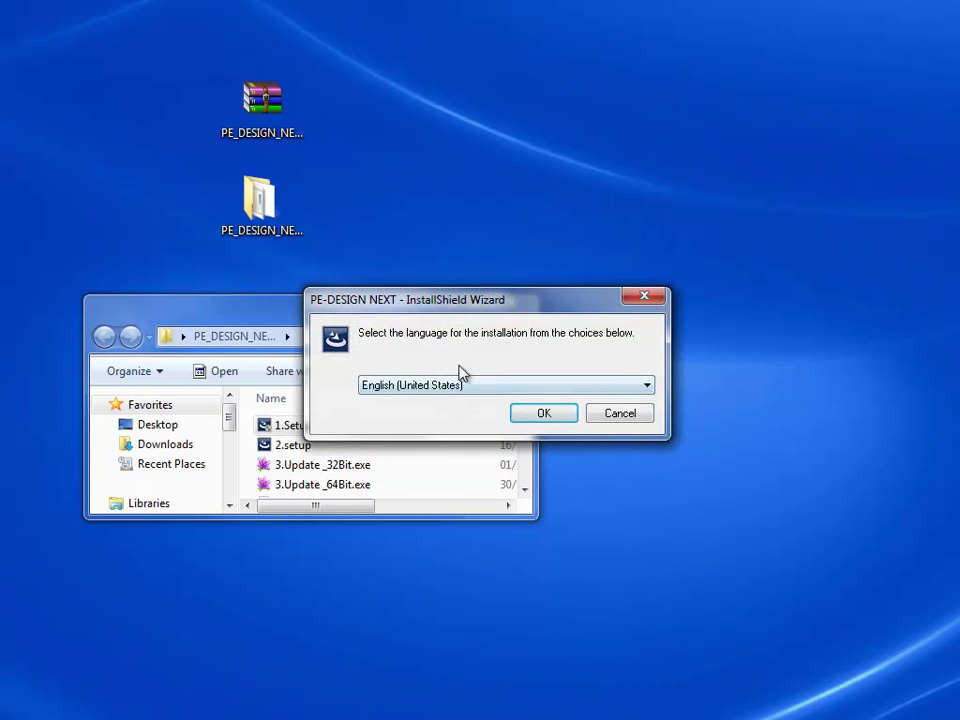
pyautogui.click(647, 386)
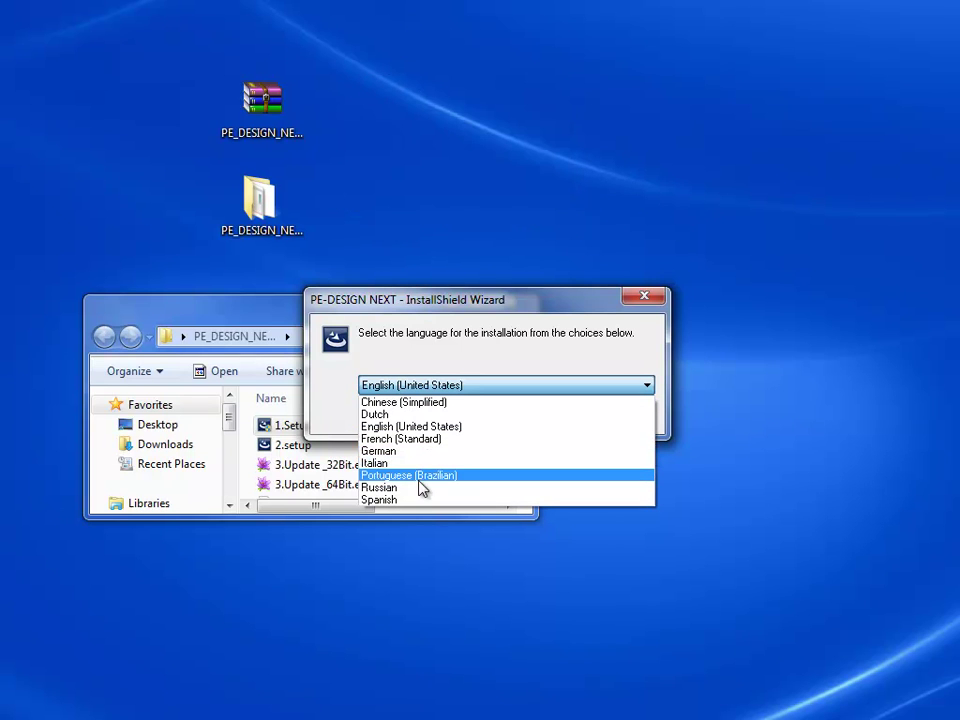
pyautogui.click(412, 428)
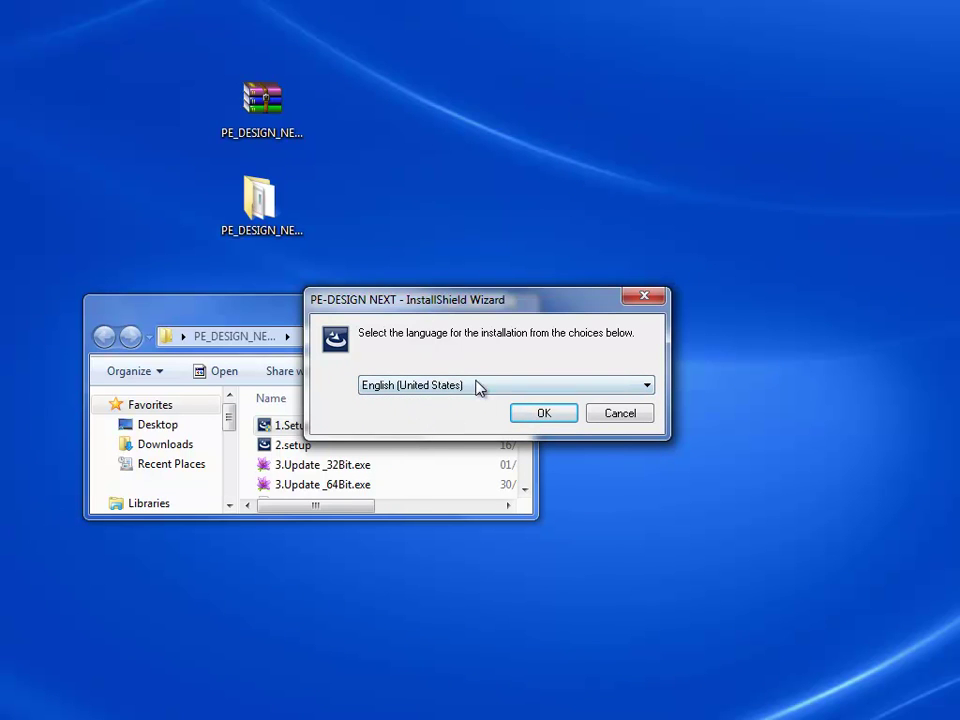
pyautogui.click(545, 414)
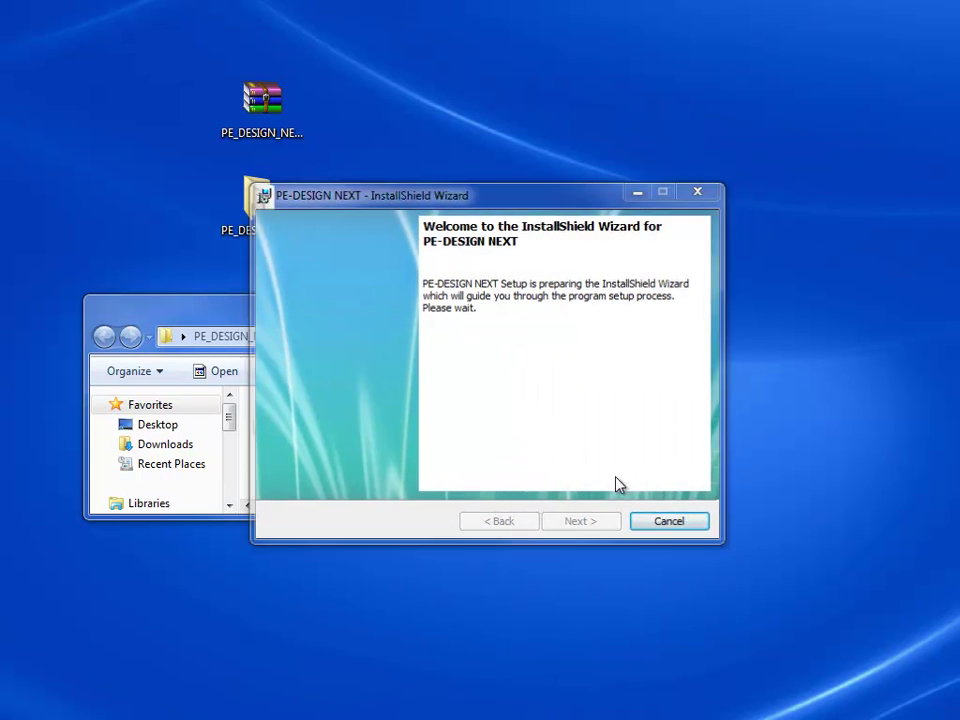
# Install PE-DESIGN NEXT to the default Brother folder without launching it, and place its desktop shortcut beside the archive
pyautogui.click(580, 524)
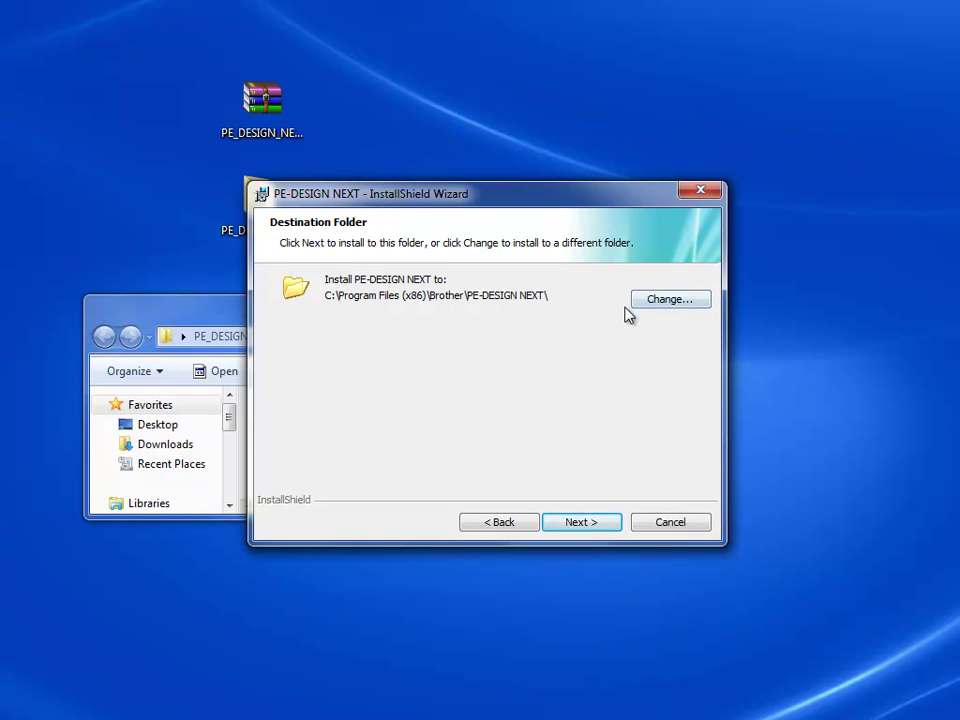
pyautogui.click(582, 525)
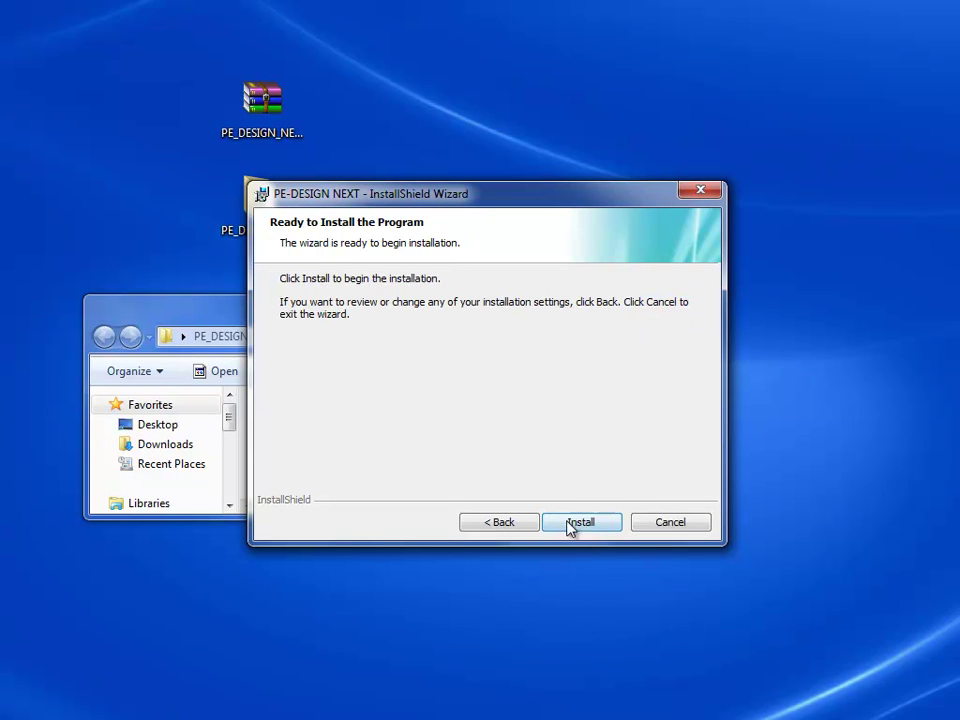
pyautogui.click(585, 528)
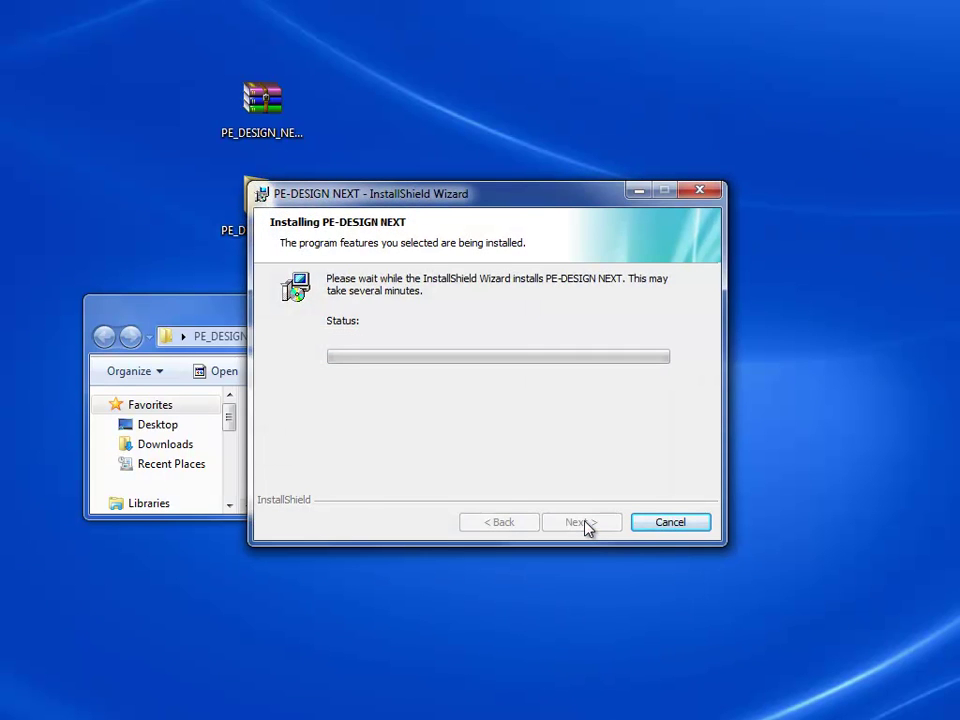
pyautogui.moveTo(544, 204); pyautogui.dragTo(696, 251)
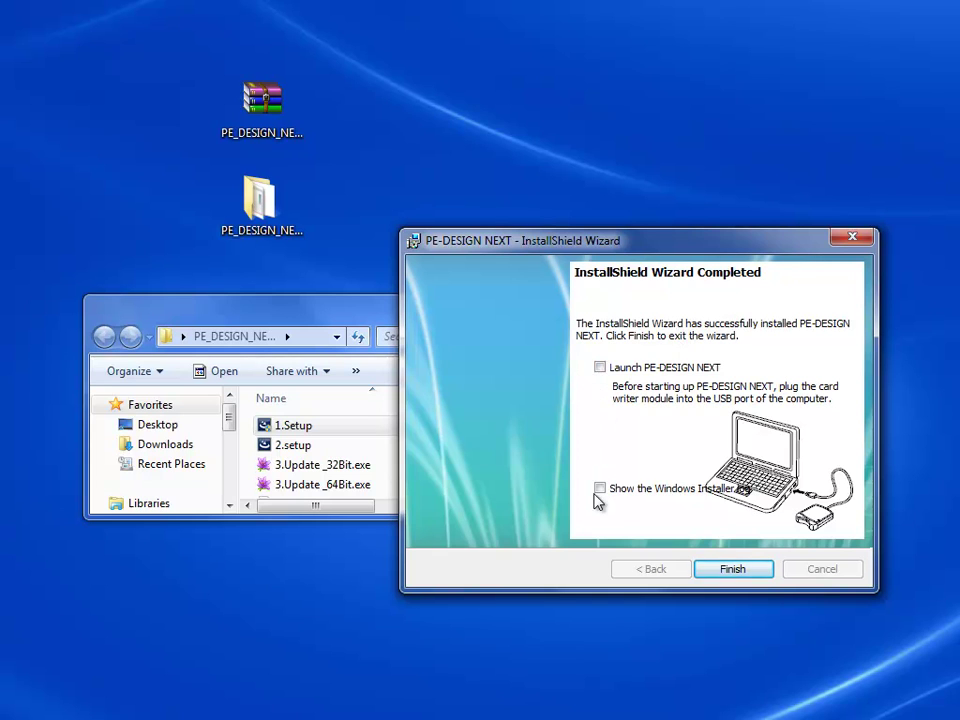
pyautogui.click(733, 569)
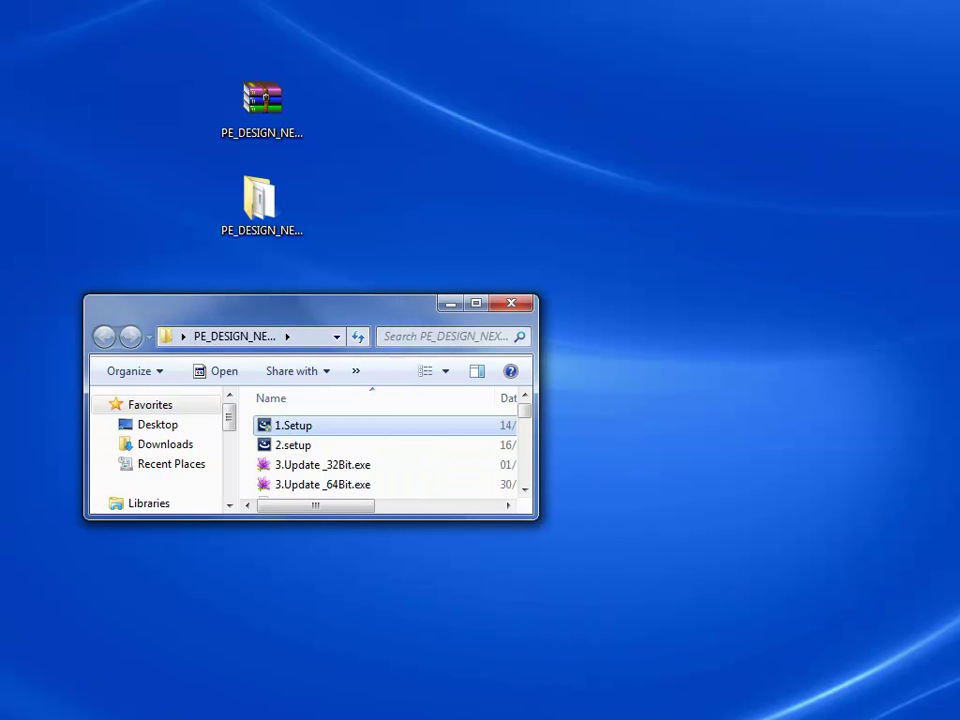
pyautogui.moveTo(2, 150); pyautogui.dragTo(150, 108)
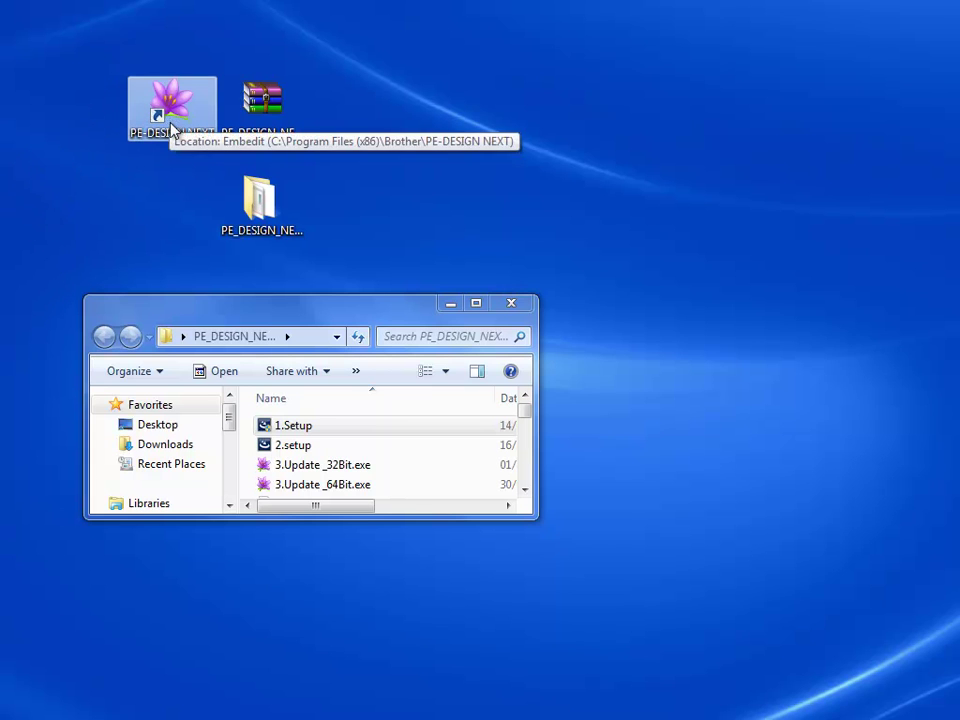
# Run 2.setup from the installation folder and apply the PE-DESIGN NEXT patch through to completion
pyautogui.doubleClick(301, 452)
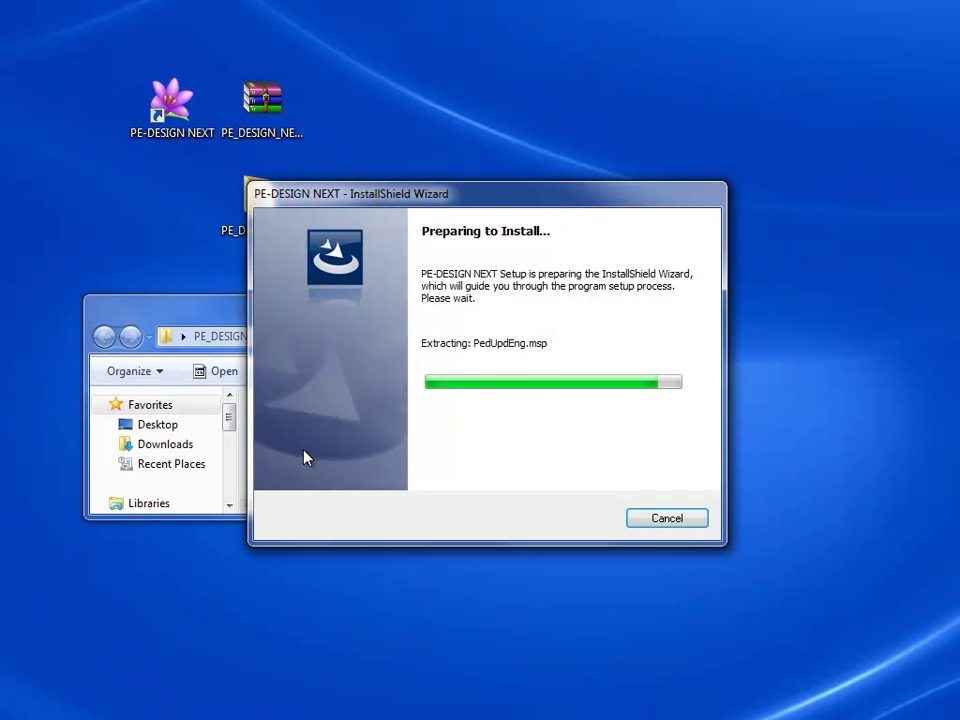
pyautogui.moveTo(522, 196); pyautogui.dragTo(616, 224)
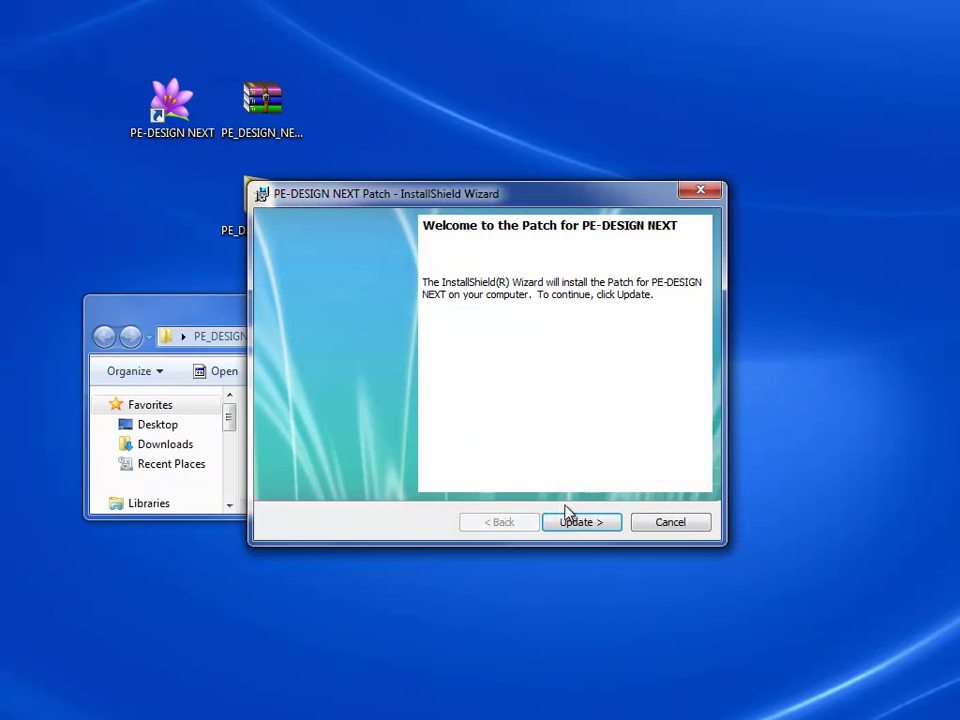
pyautogui.click(580, 523)
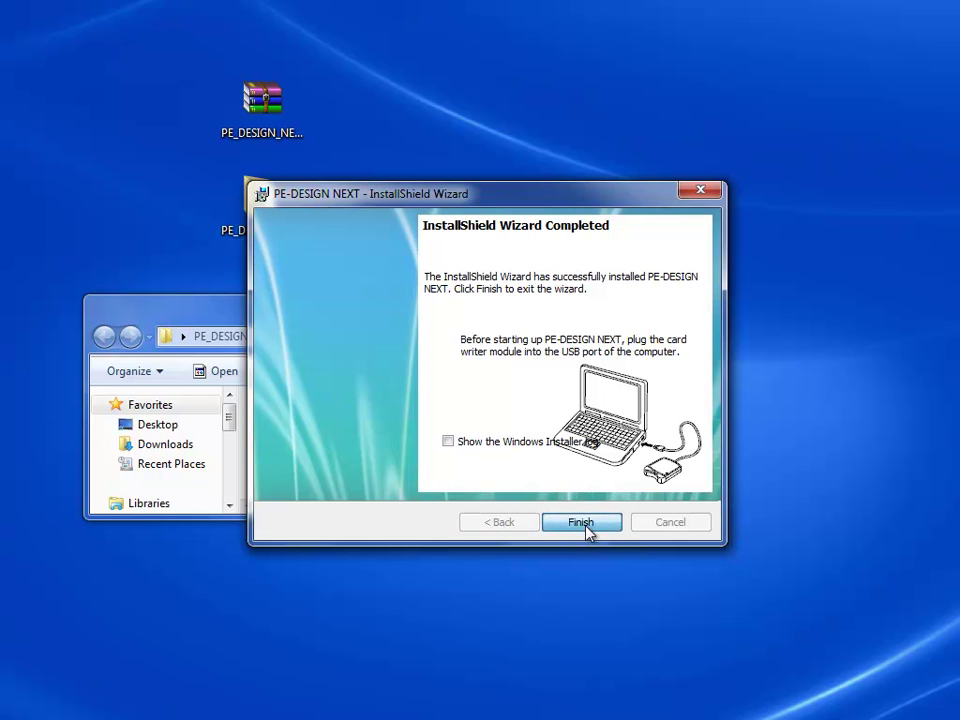
pyautogui.click(587, 527)
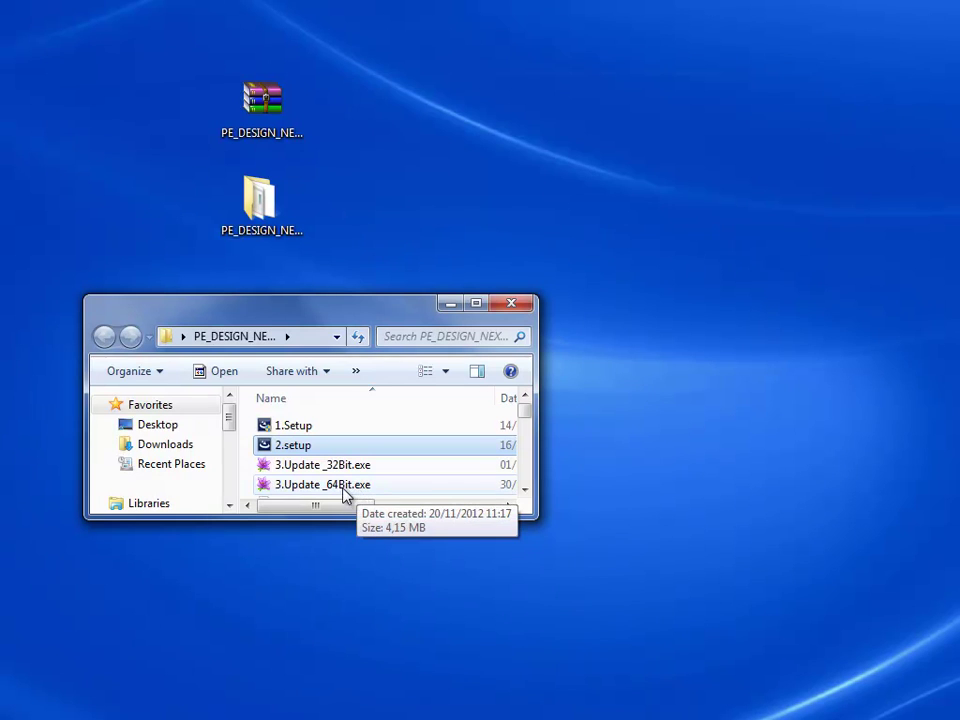
# Run 3.Update _64Bit.exe and fill in the registrant's name beneath the hardware ID in the registration dialog
pyautogui.doubleClick(361, 486)
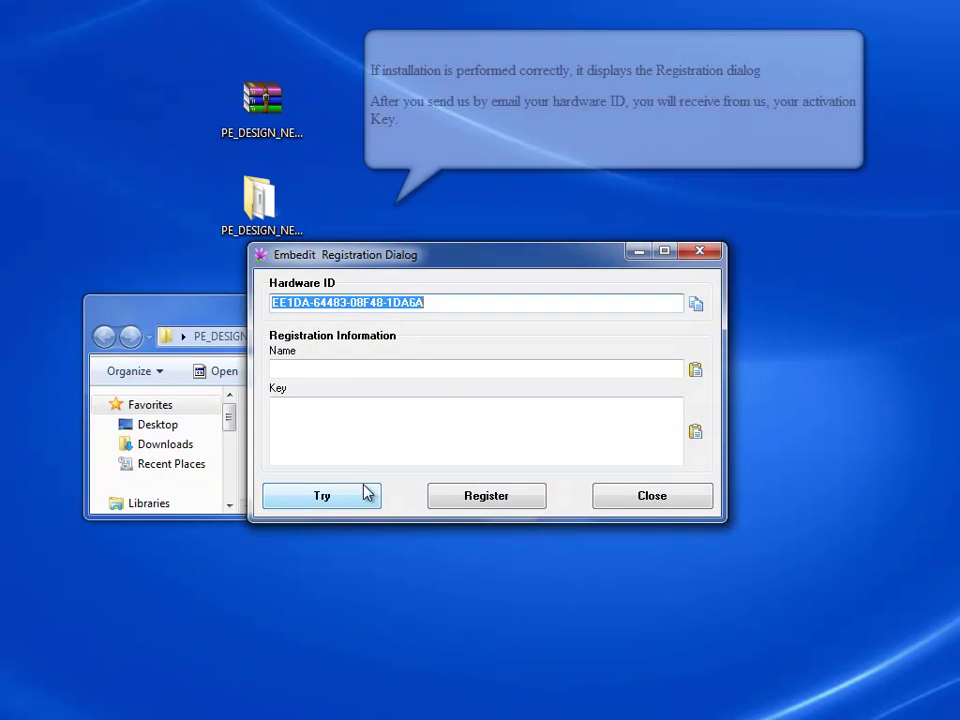
pyautogui.moveTo(507, 266); pyautogui.dragTo(574, 54)
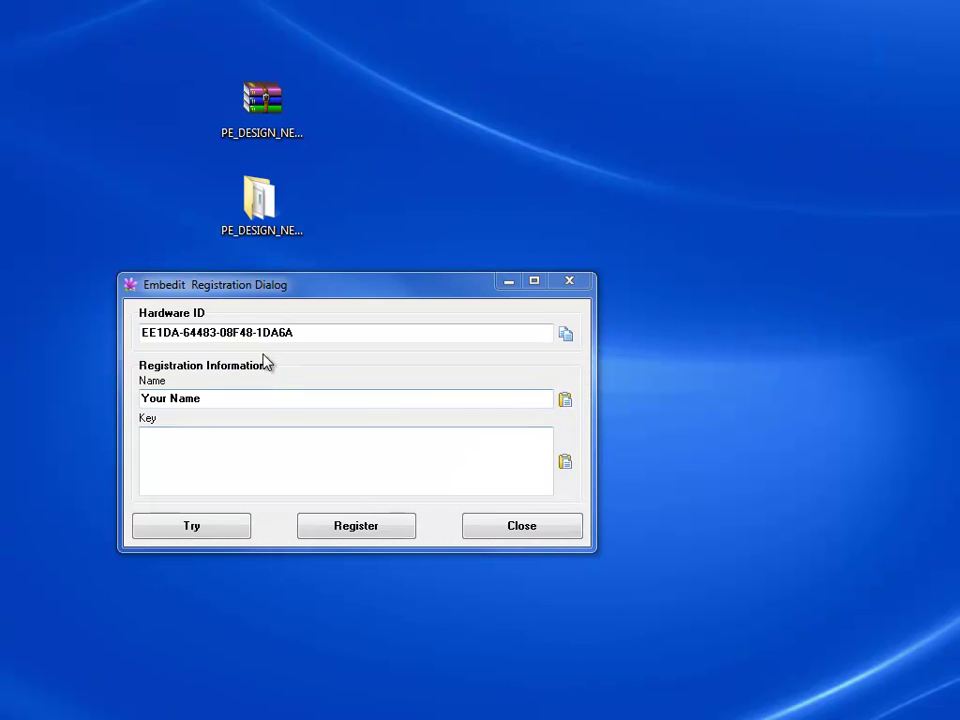
pyautogui.moveTo(311, 333); pyautogui.dragTo(148, 320)
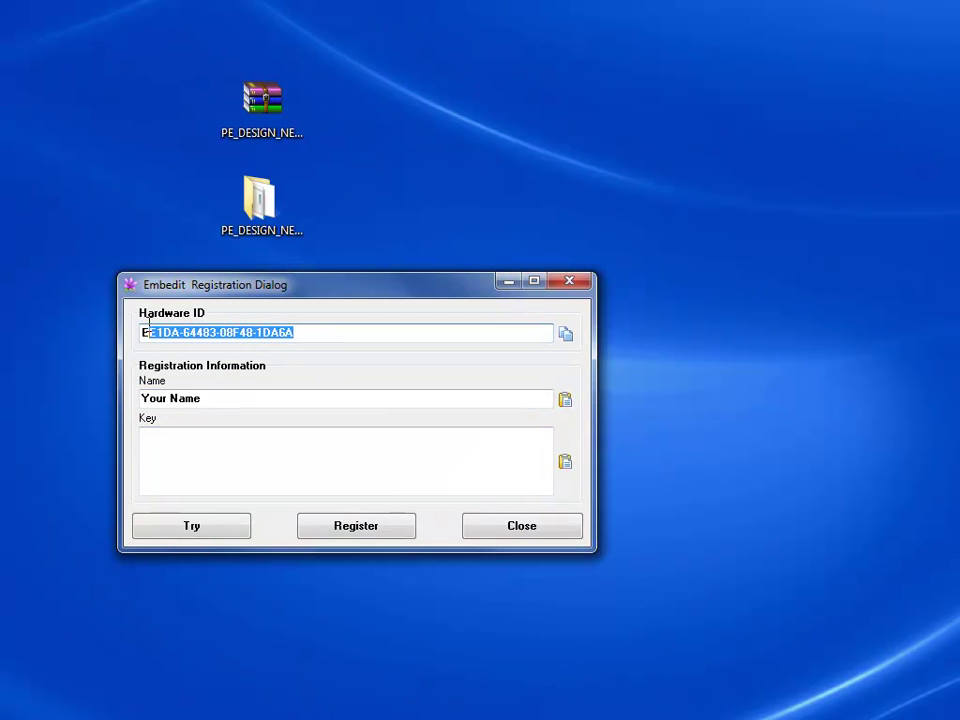
pyautogui.click(308, 331)
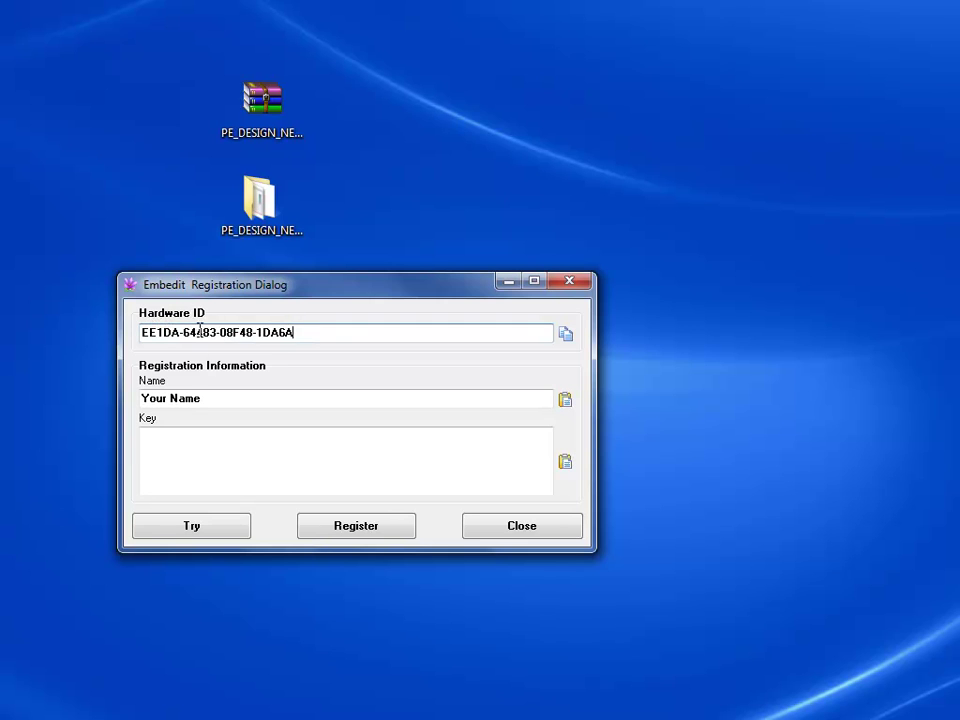
pyautogui.moveTo(143, 397); pyautogui.dragTo(208, 397)
pyautogui.click(215, 399)
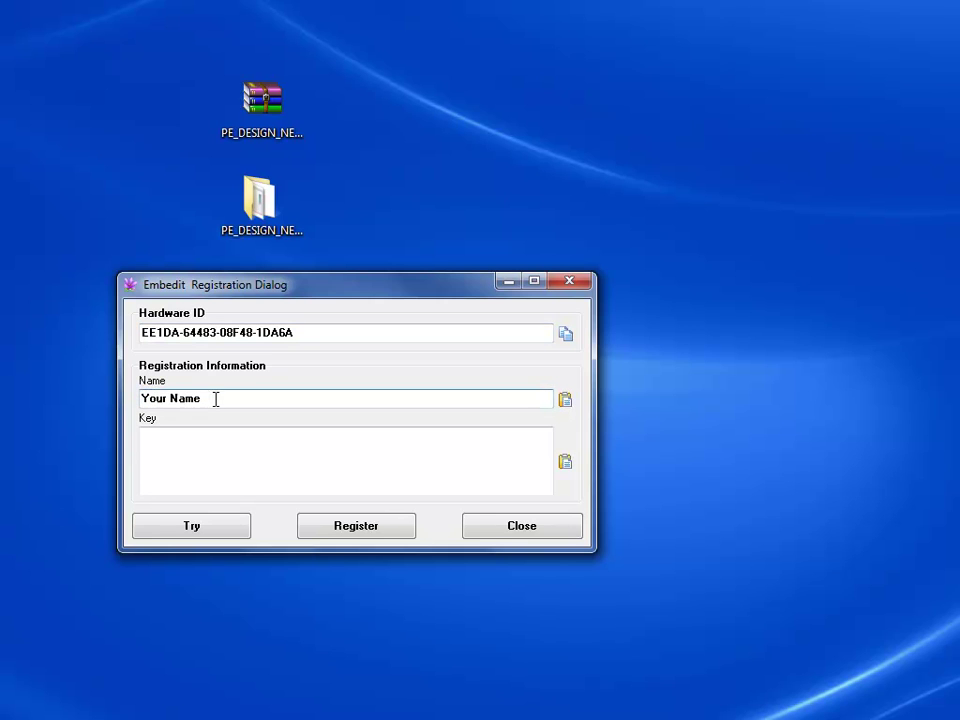
# Paste the activation key into the Key field, register the software and dismiss the registration message
pyautogui.click(164, 436)
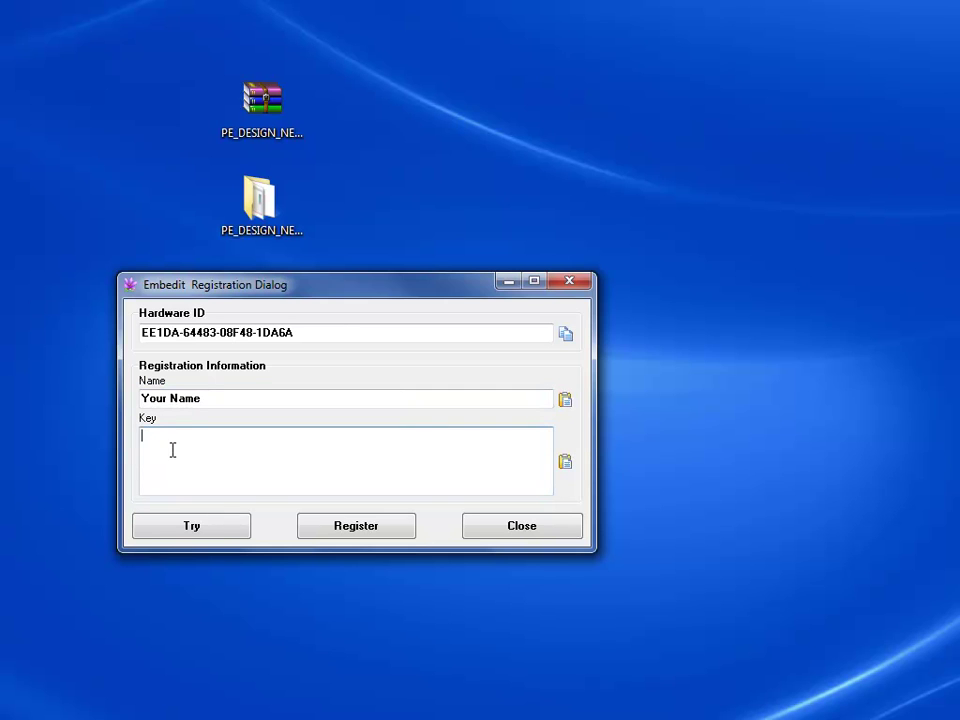
pyautogui.rightClick(166, 437)
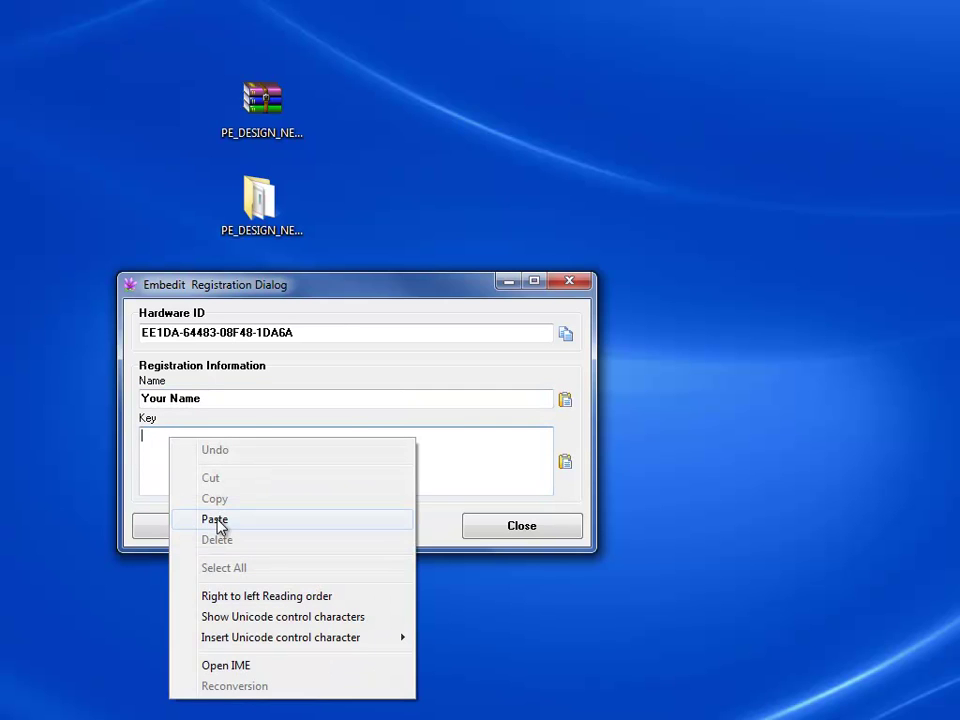
pyautogui.click(218, 520)
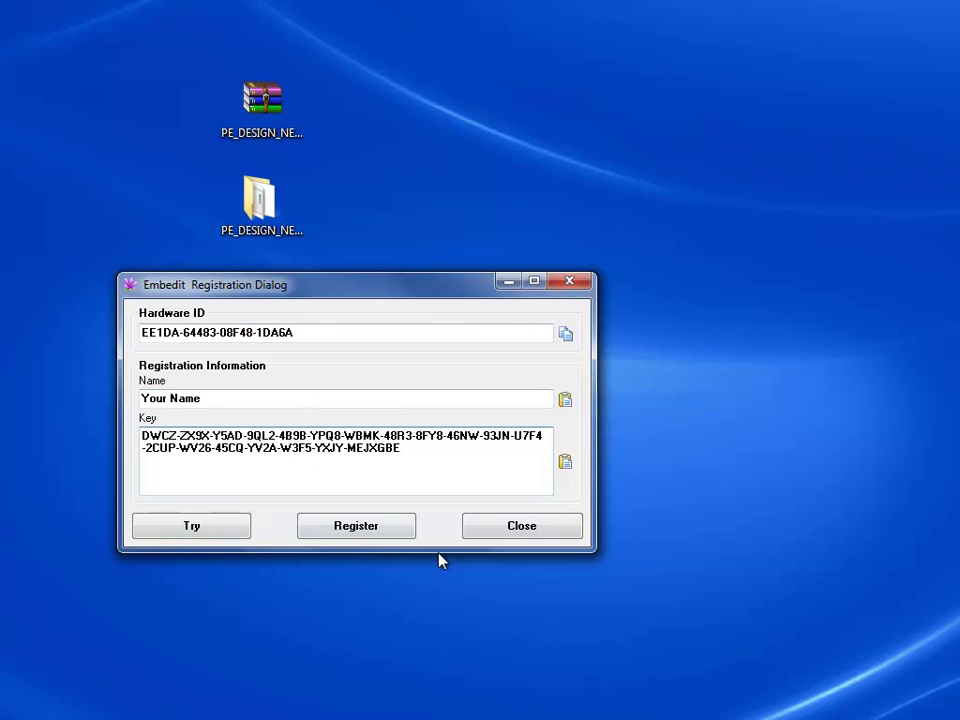
pyautogui.click(373, 535)
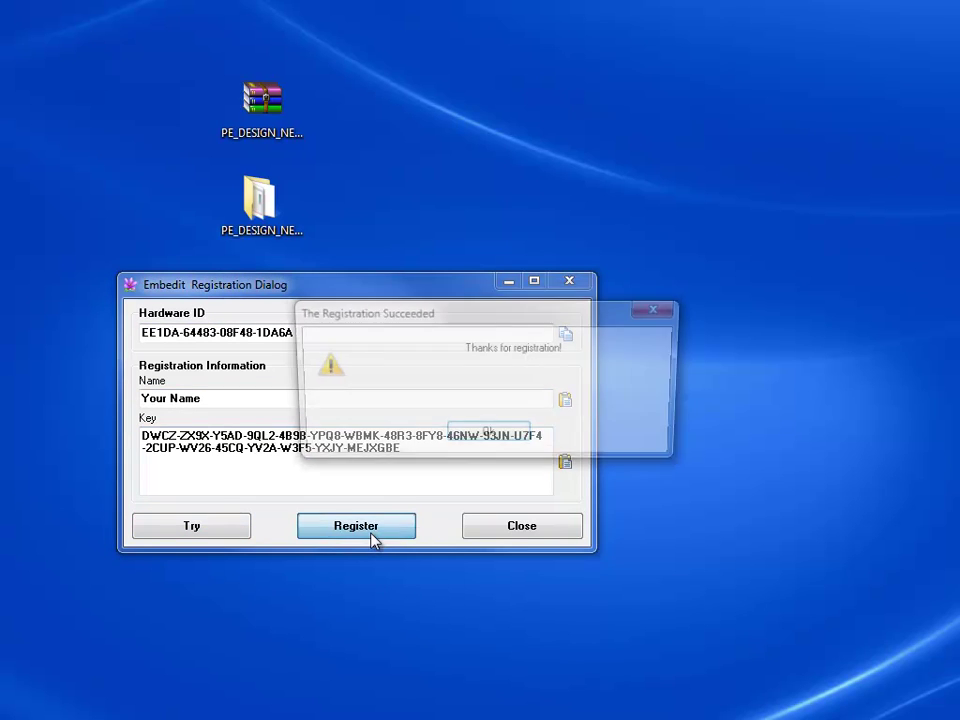
pyautogui.moveTo(420, 362); pyautogui.dragTo(379, 368)
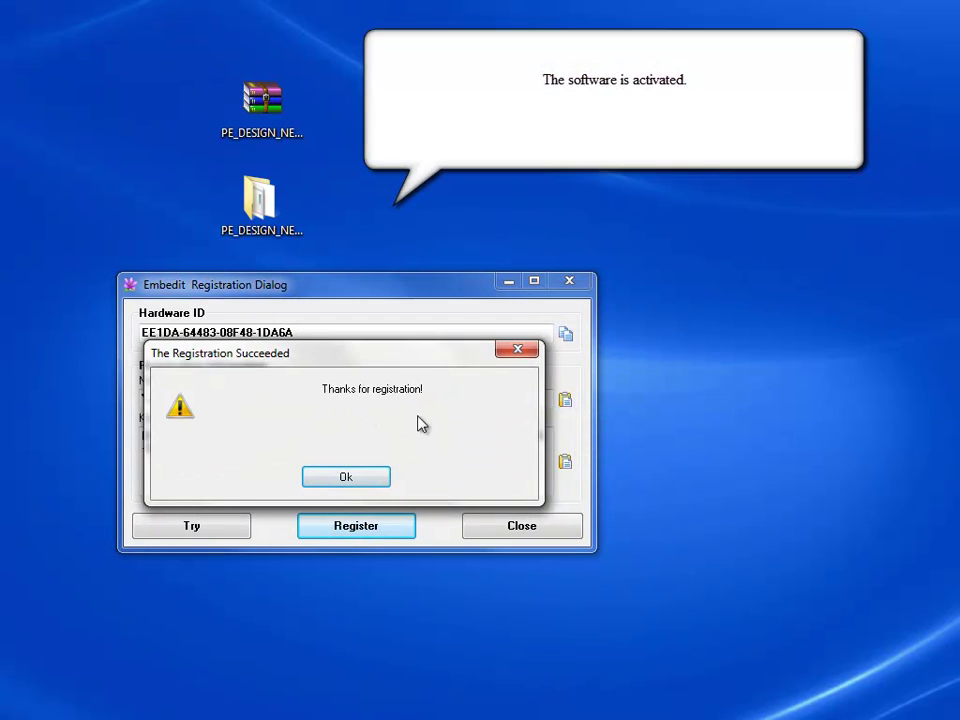
pyautogui.click(346, 478)
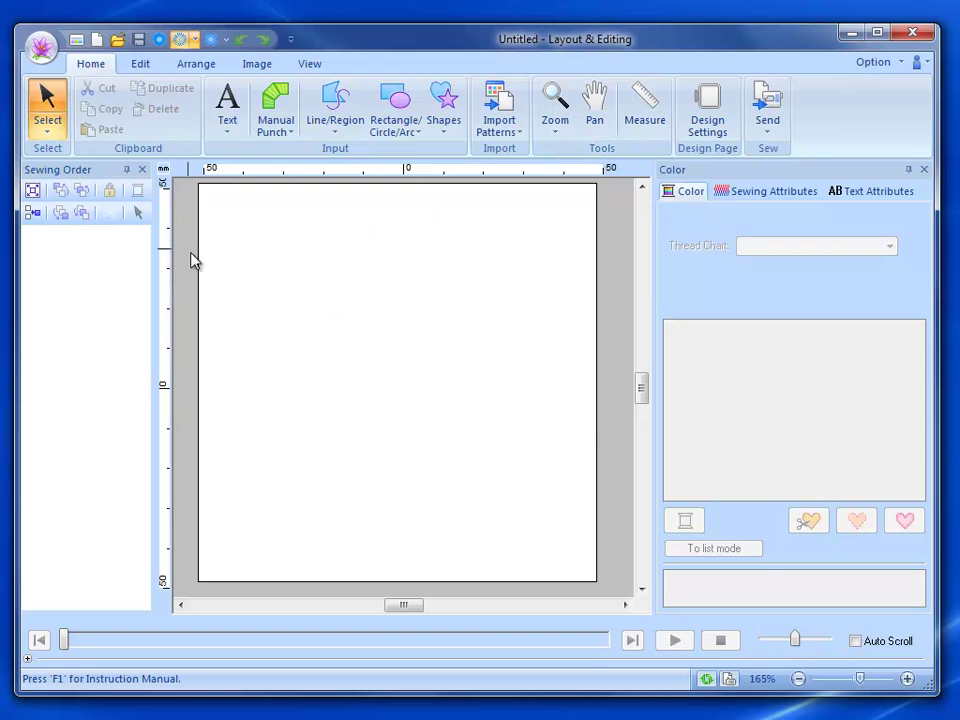
# Start a new blank design, and open the BigFlower embroidery file from the Layout & Editing subfolder of Sample
pyautogui.click(38, 52)
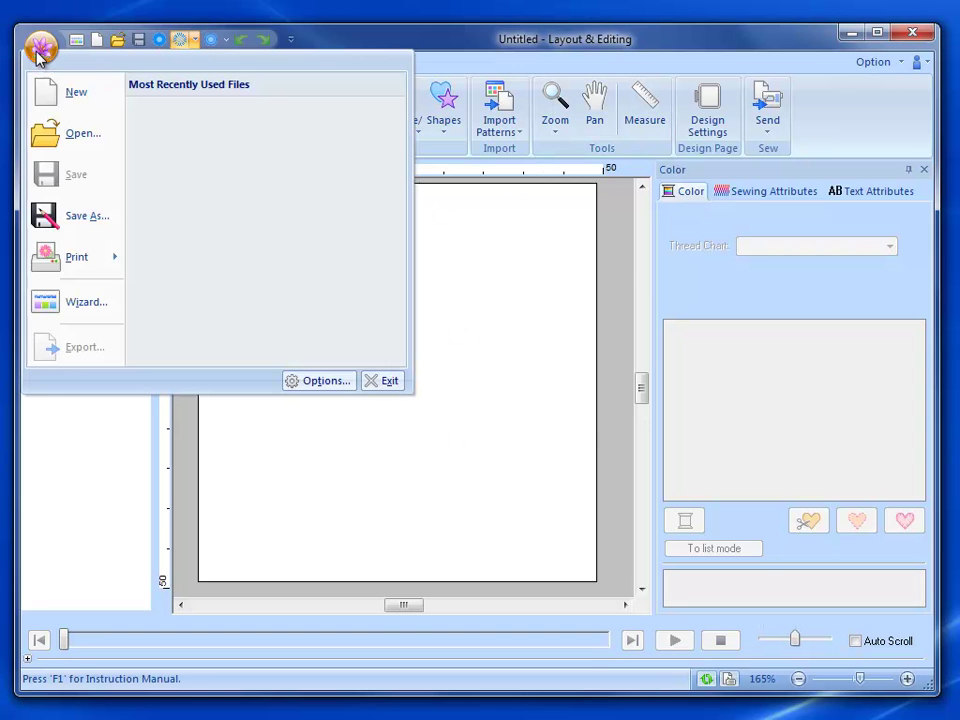
pyautogui.click(88, 93)
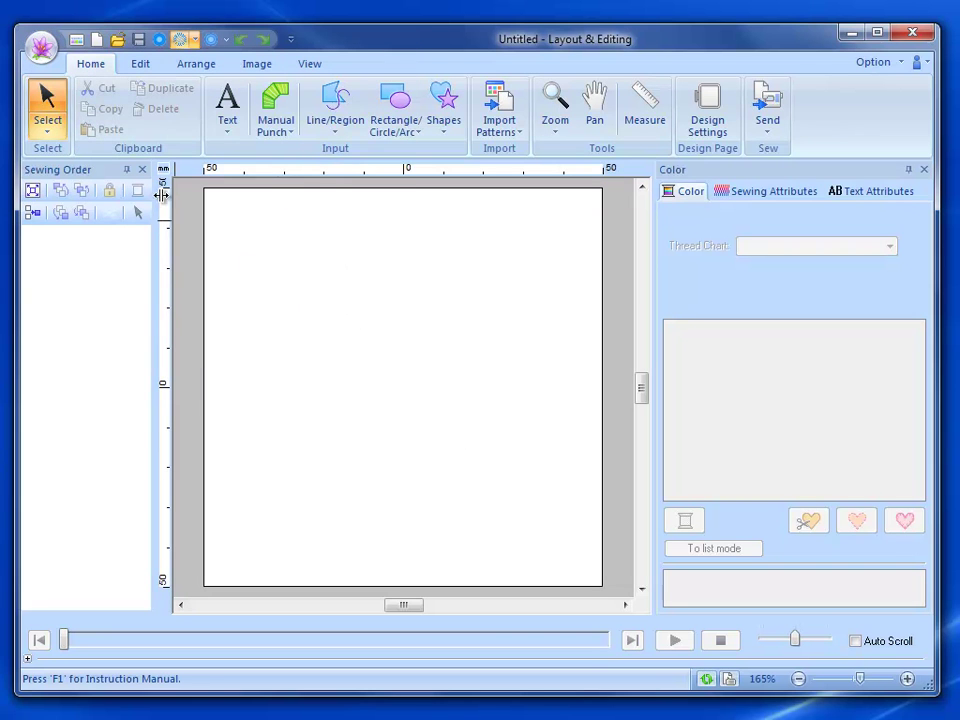
pyautogui.click(36, 49)
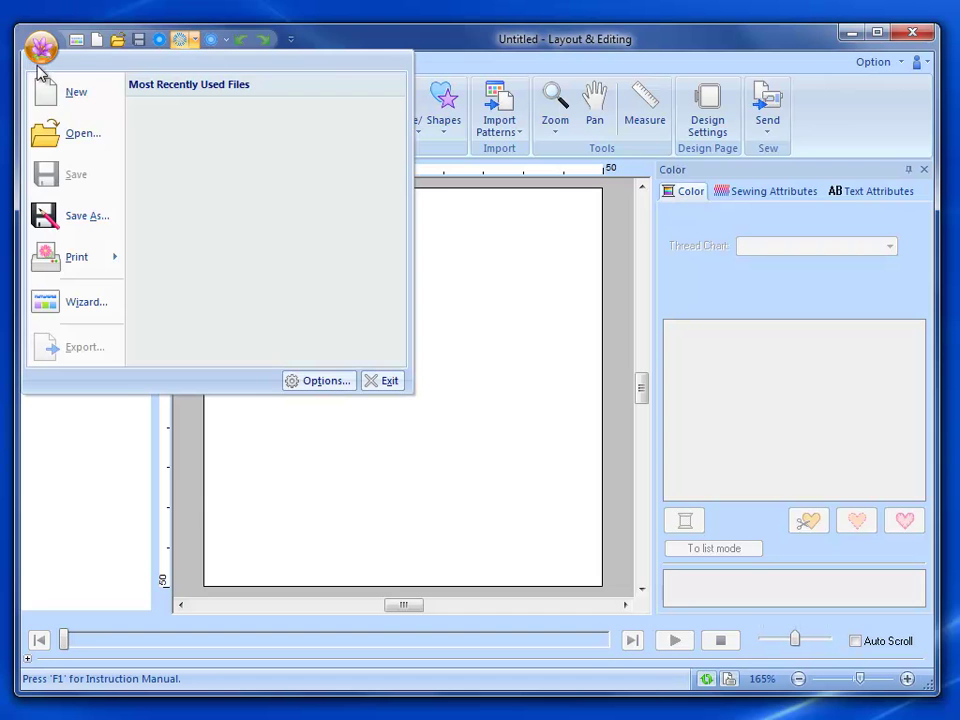
pyautogui.click(79, 140)
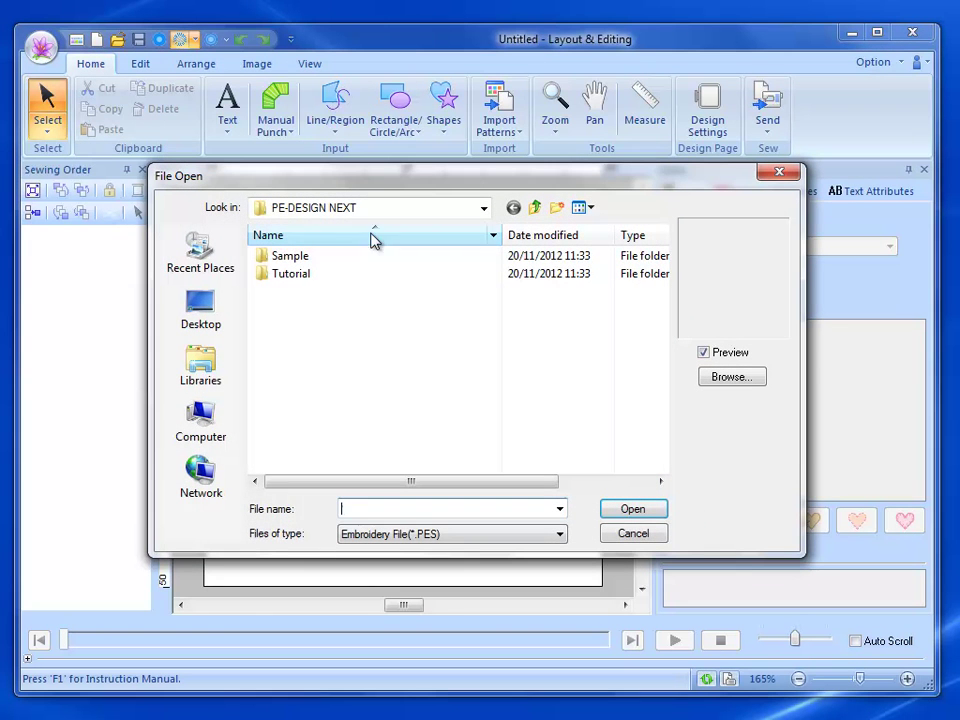
pyautogui.doubleClick(305, 257)
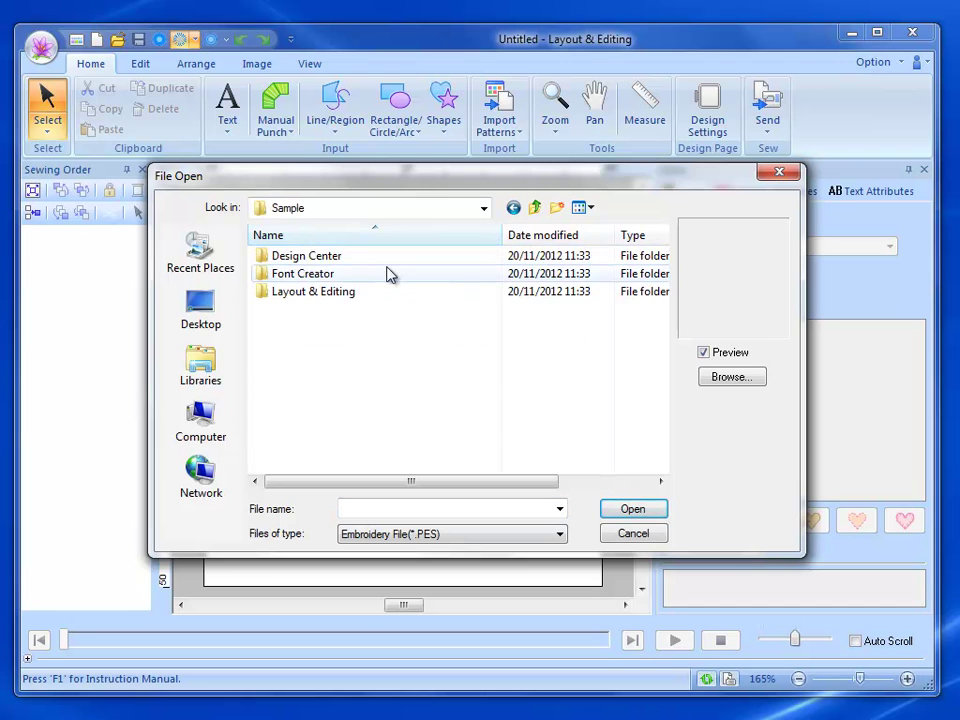
pyautogui.doubleClick(337, 296)
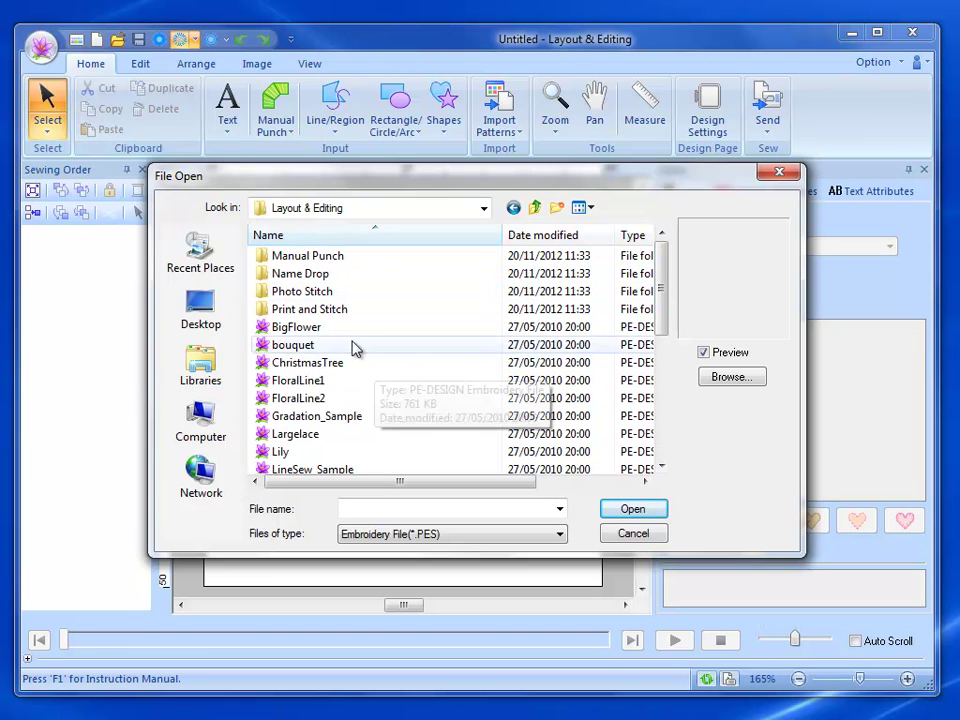
pyautogui.click(310, 334)
pyautogui.doubleClick(310, 334)
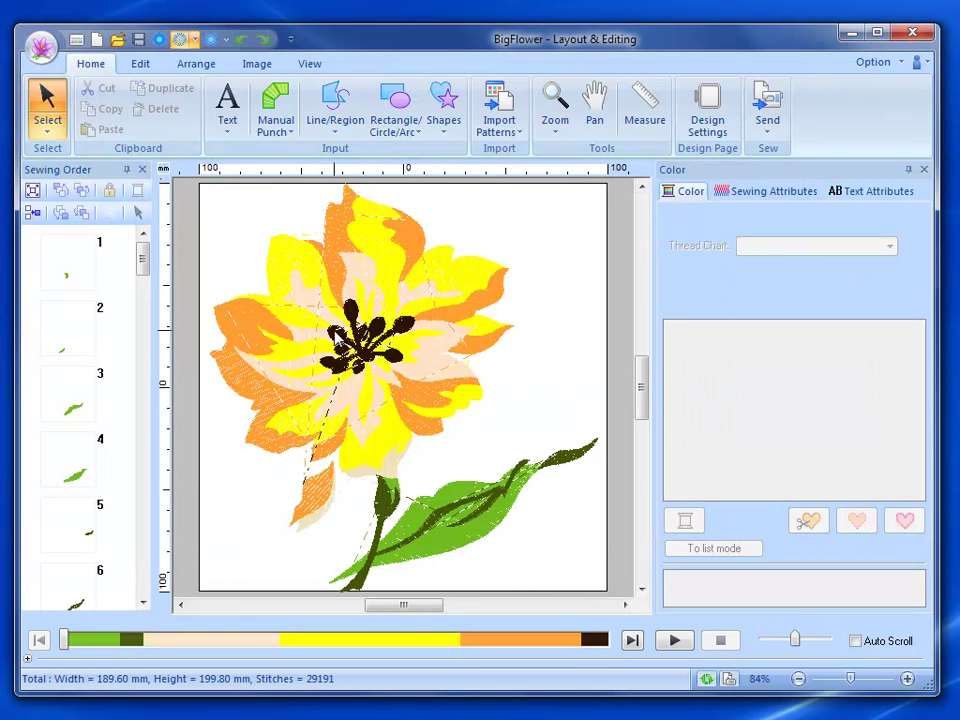
# Activate the Text tool over the BigFlower design, and close Layout & Editing
pyautogui.press('t')
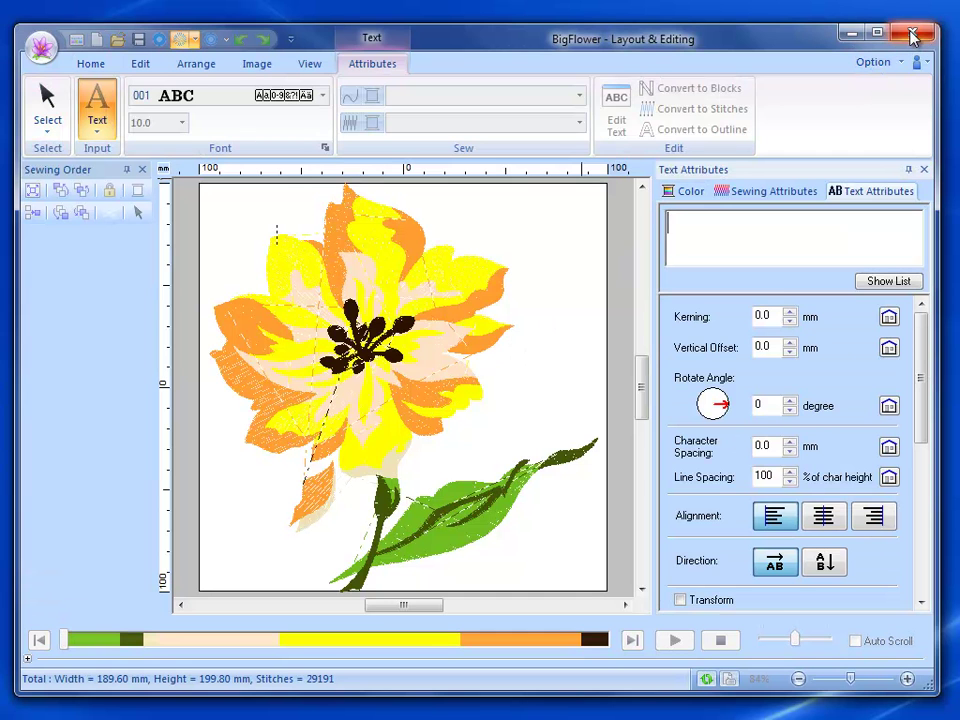
pyautogui.click(912, 36)
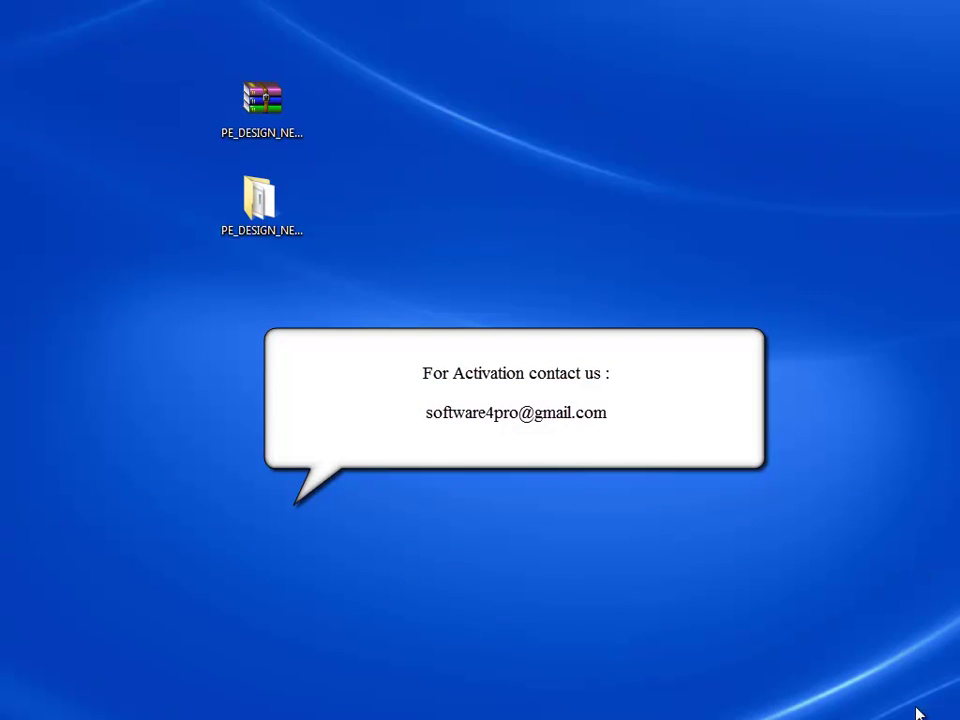